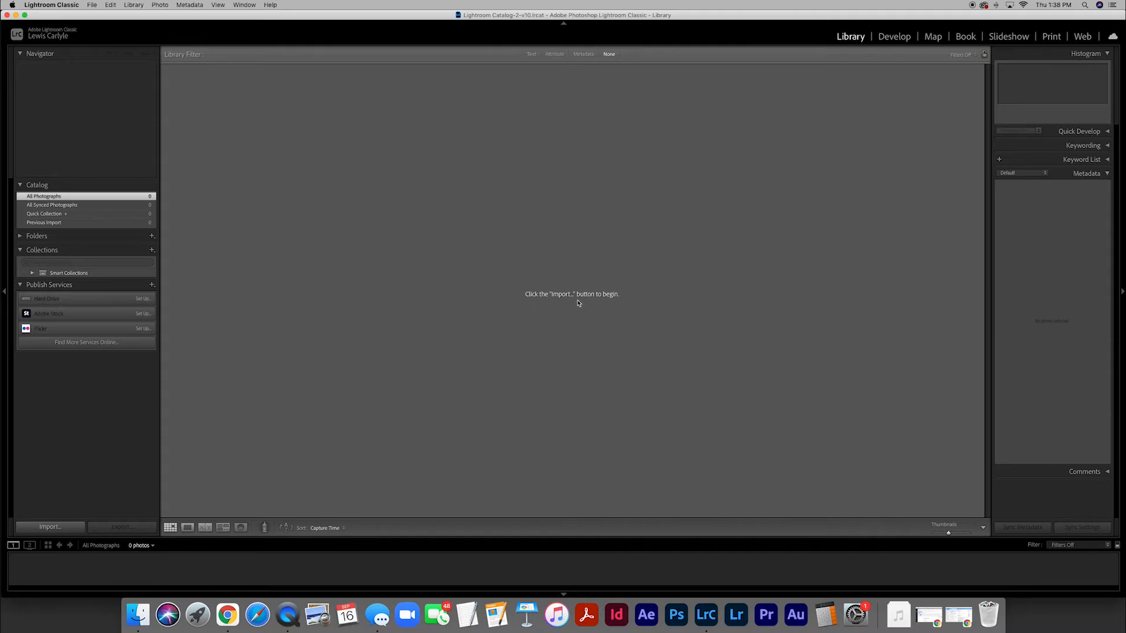
# Start a photo import from the CANON card, look through its photos, and set the import method to Copy
pyautogui.click(50, 527)
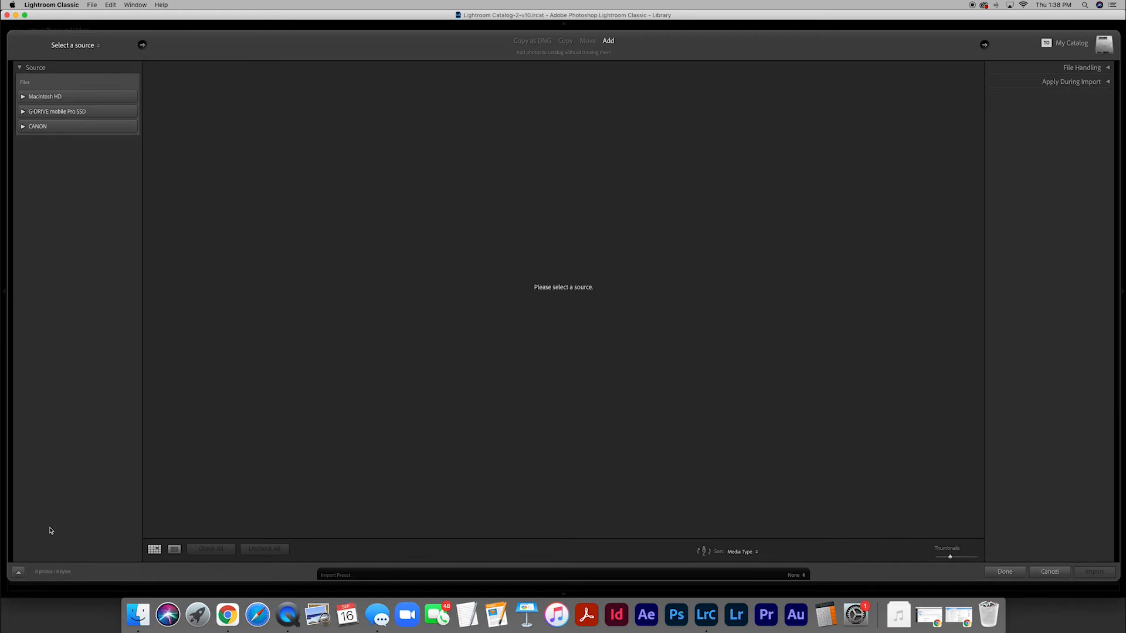
pyautogui.click(38, 128)
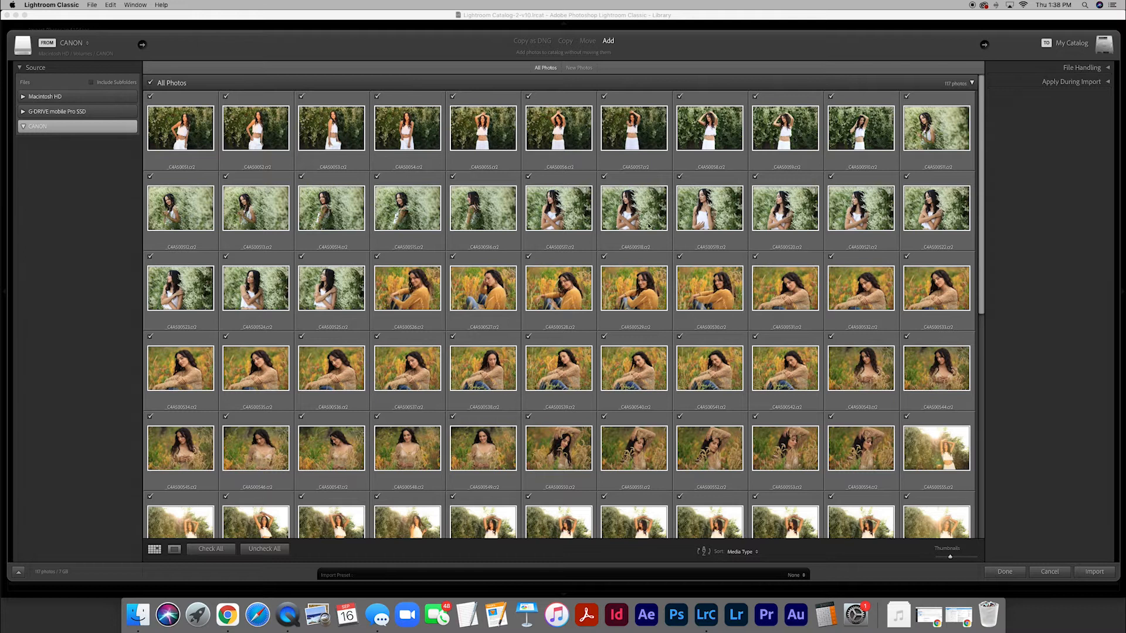
pyautogui.scroll(-1, 620, 258)
pyautogui.scroll(-10, 620, 259)
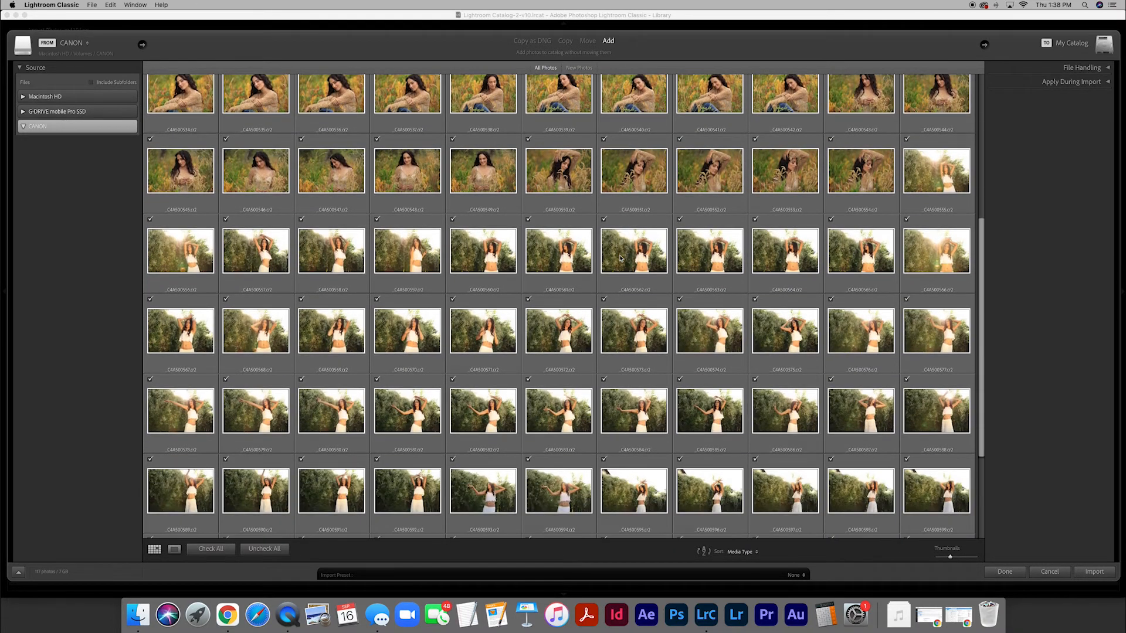
pyautogui.scroll(-5, 620, 259)
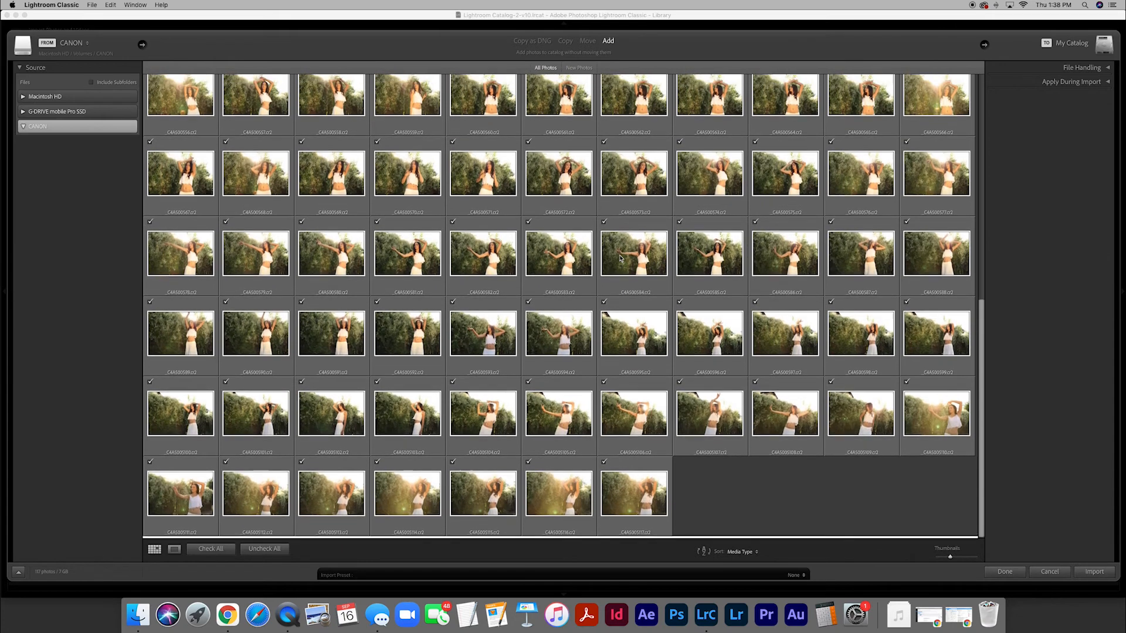
pyautogui.scroll(15, 620, 258)
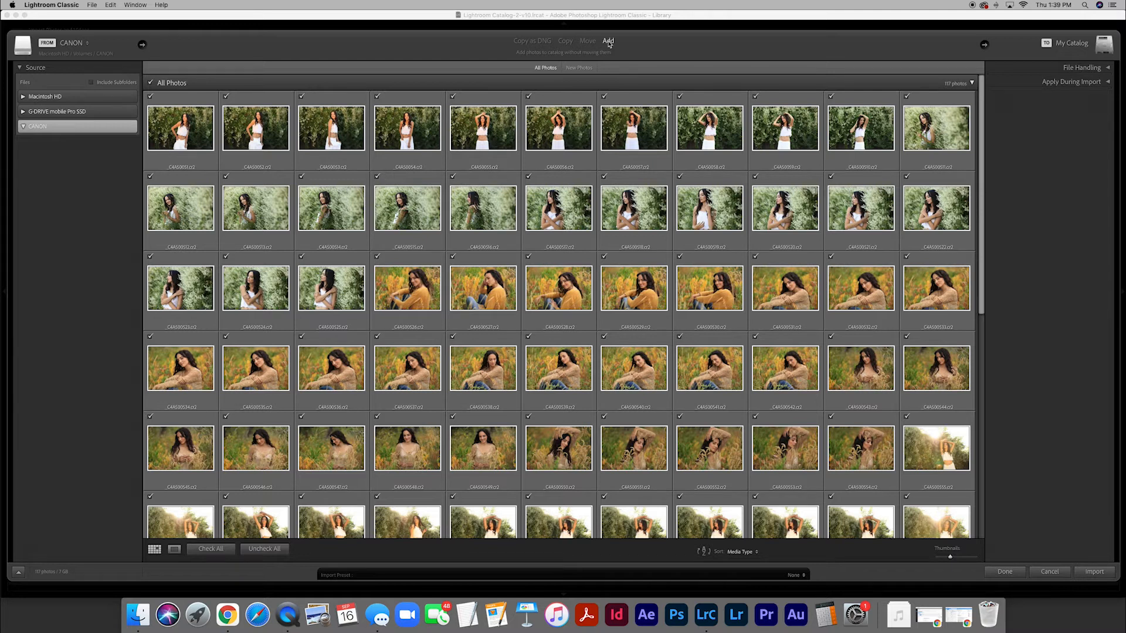
pyautogui.click(565, 41)
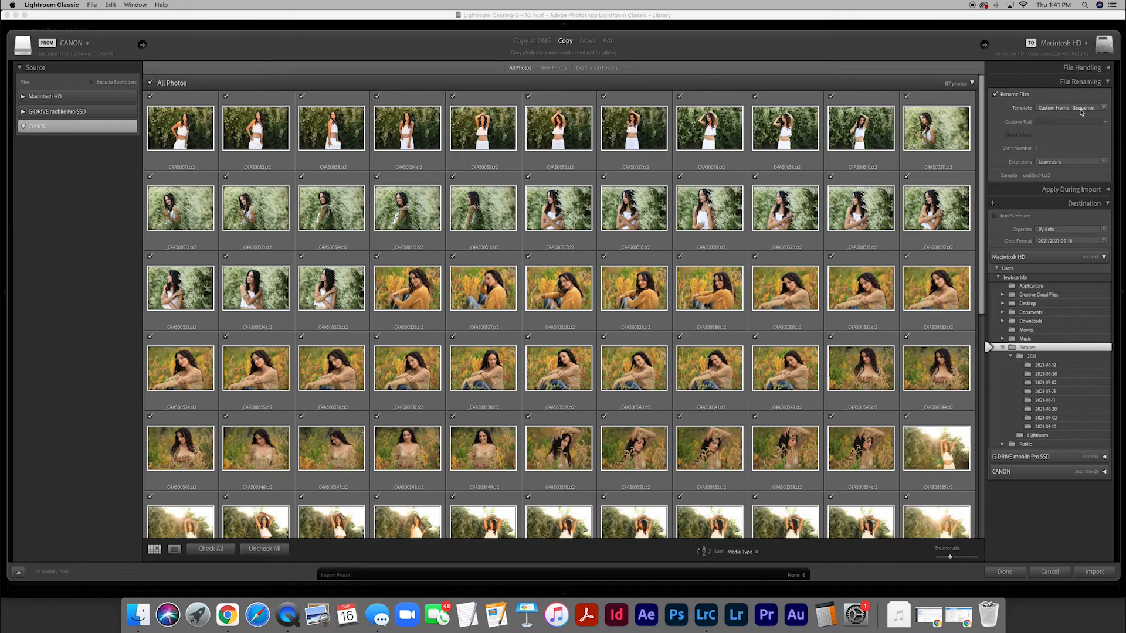
# Import the photos renamed with the Custom Name - Sequence template, using the model's first name followed by "Premium Light Summer" as custom text
pyautogui.click(1107, 82)
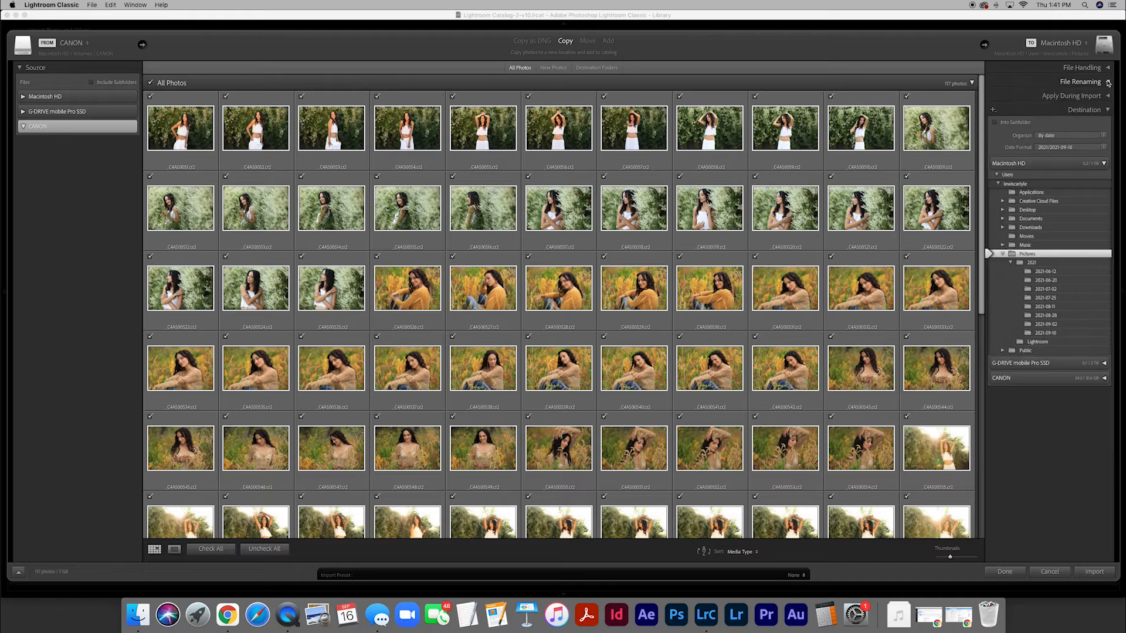
pyautogui.click(1107, 110)
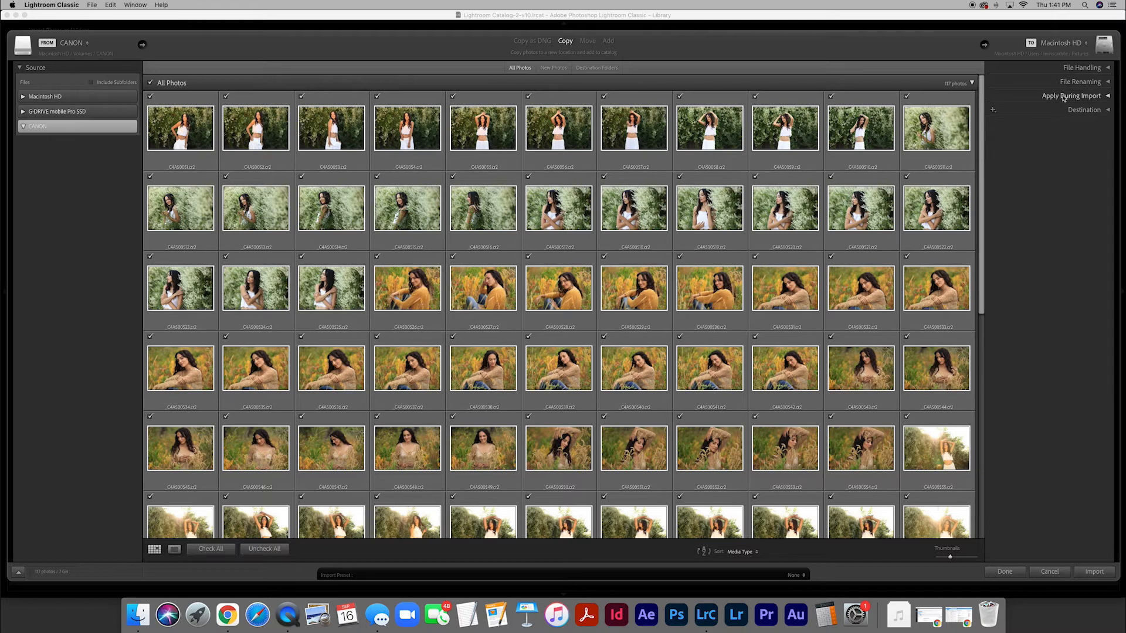
pyautogui.click(1108, 82)
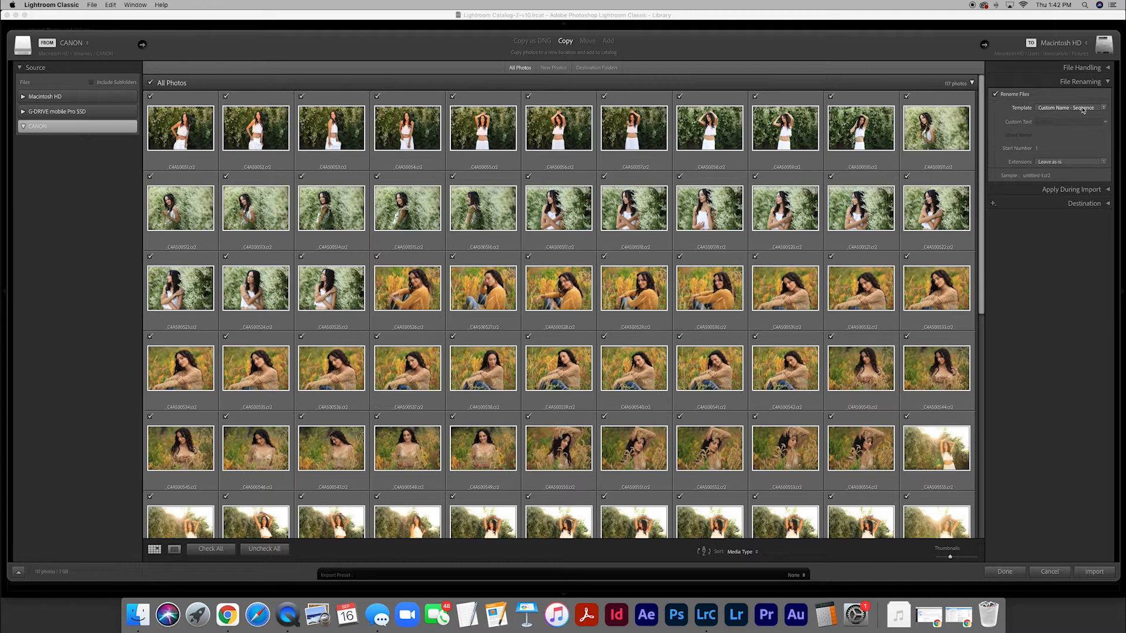
pyautogui.click(1102, 109)
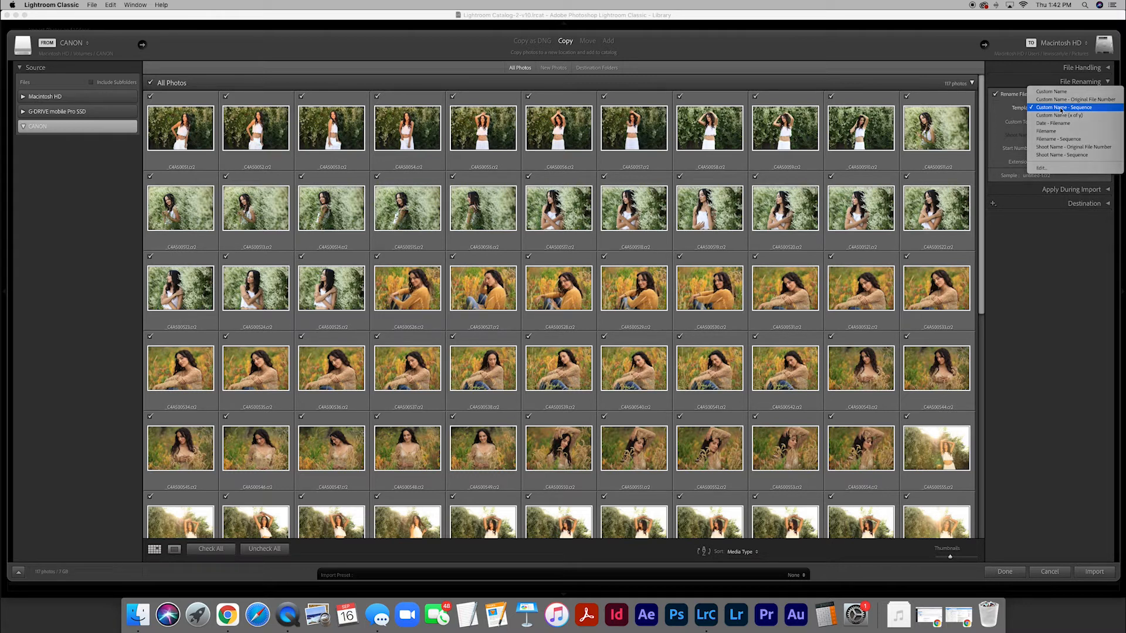
pyautogui.click(1061, 110)
pyautogui.click(1057, 122)
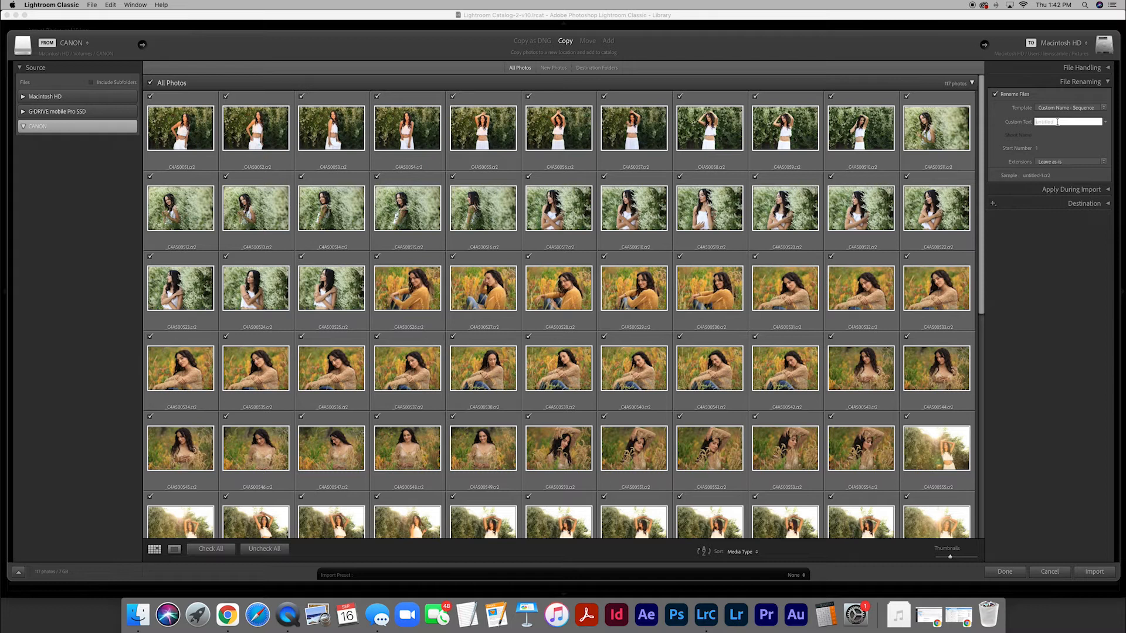
pyautogui.write('Ashley ')
pyautogui.write('Premium Light S')
pyautogui.write('ummer')
pyautogui.click(1094, 571)
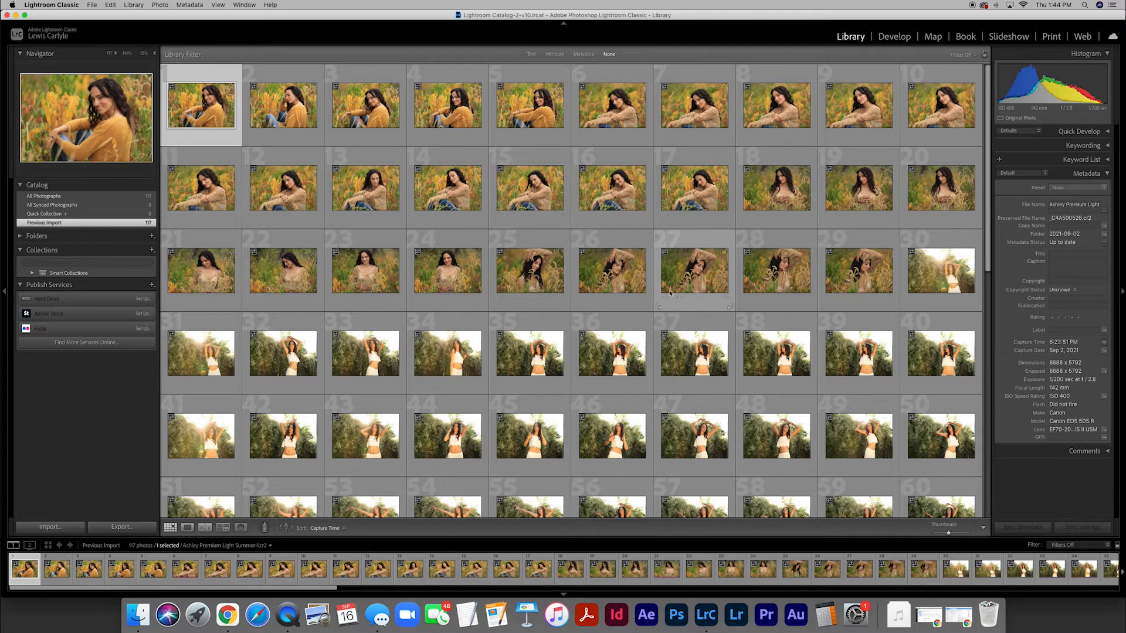
# Look through the imported photos in the grid from the first to the last and back
pyautogui.scroll(-3, 570, 241)
pyautogui.scroll(-10, 539, 265)
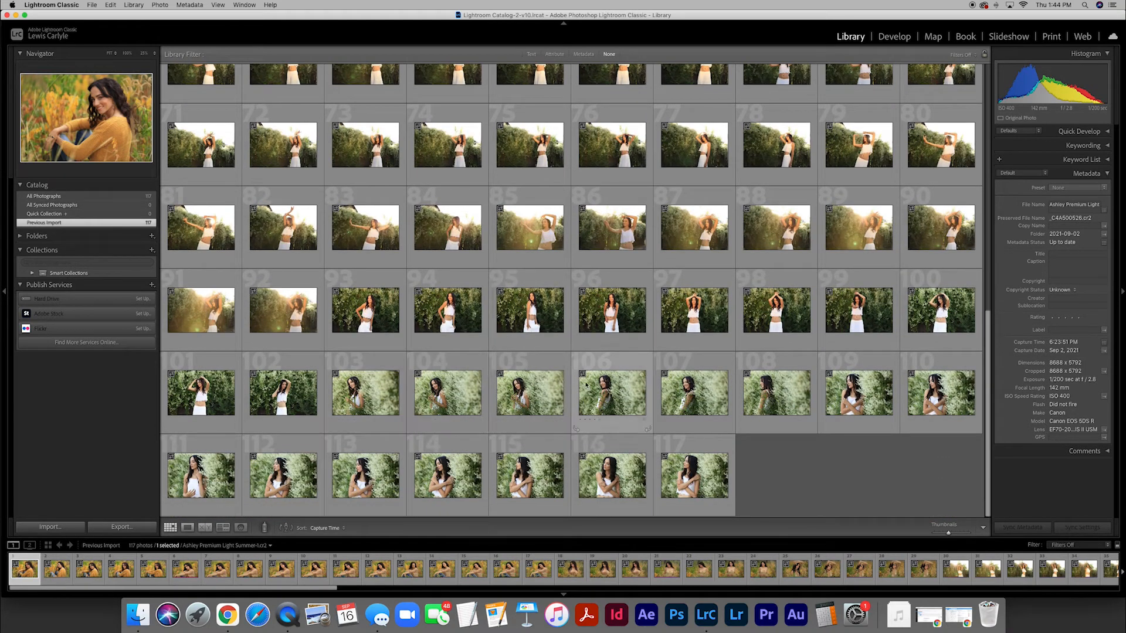
pyautogui.scroll(6, 503, 334)
pyautogui.scroll(8, 501, 329)
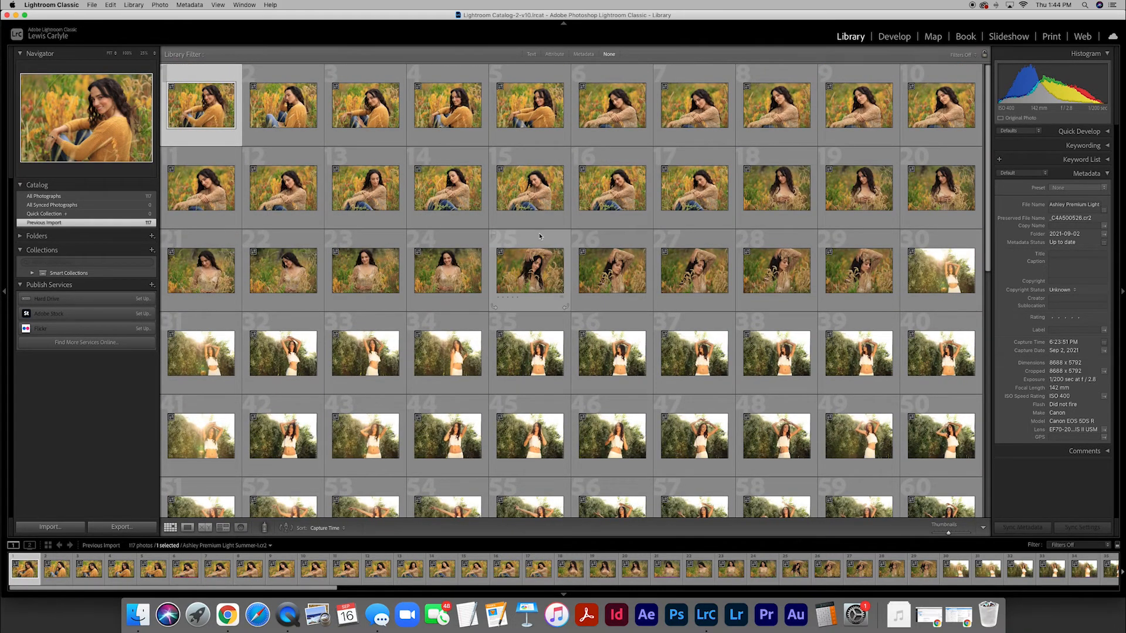
pyautogui.scroll(-4, 544, 270)
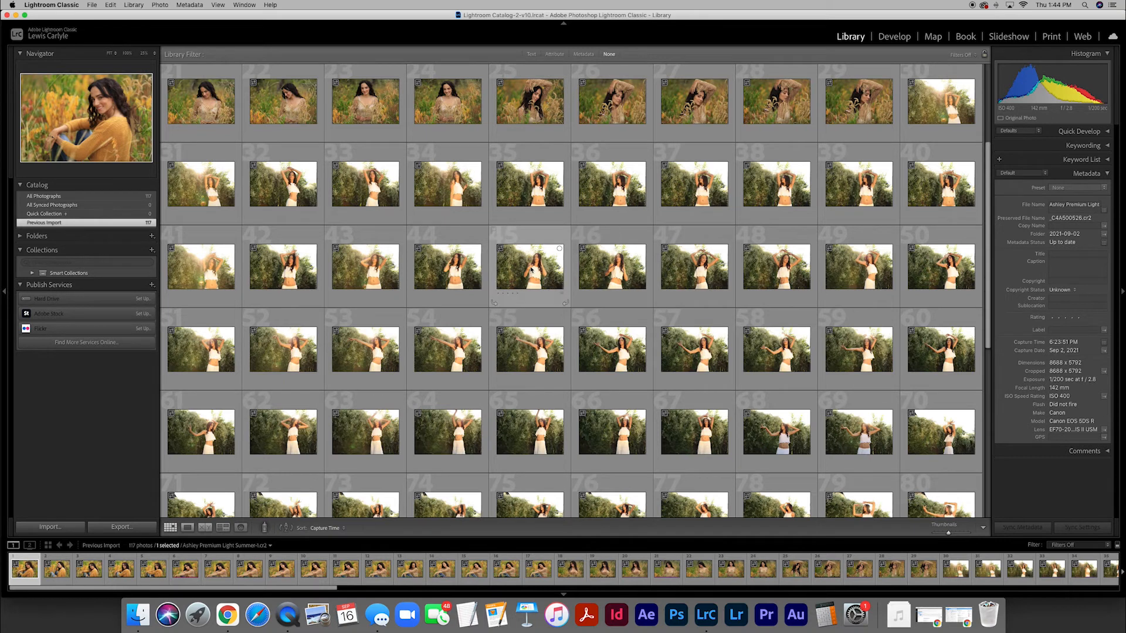
pyautogui.scroll(-10, 532, 270)
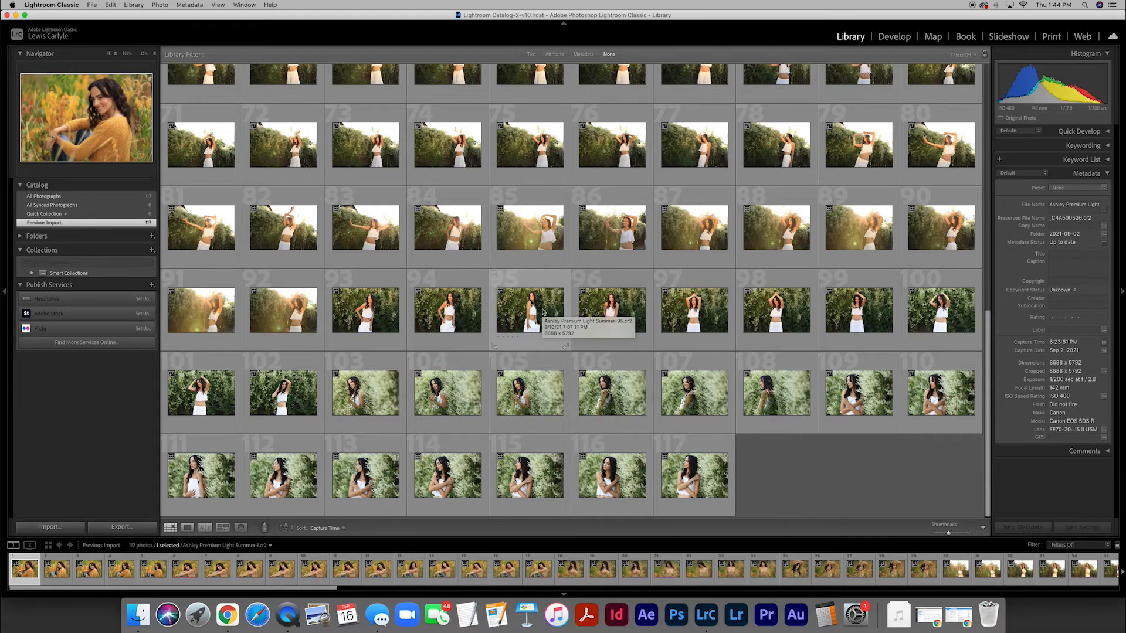
pyautogui.scroll(15, 542, 312)
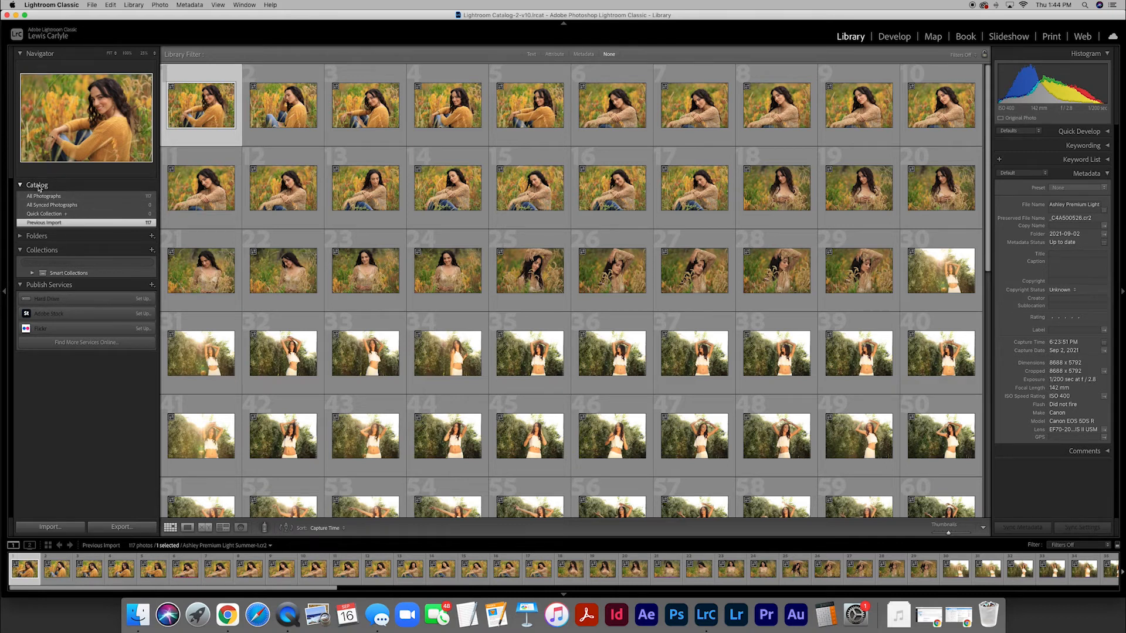
# Check the All Photographs, Quick Collection and Previous Import sources, ending on Previous Import, and collapse the Collections section
pyautogui.click(102, 198)
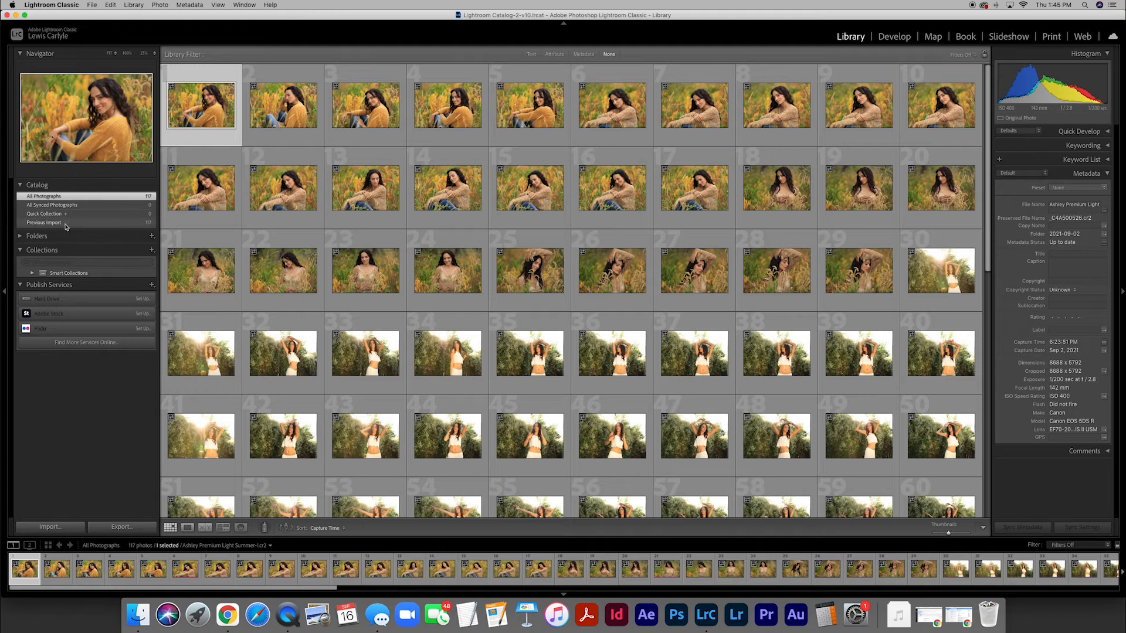
pyautogui.click(102, 225)
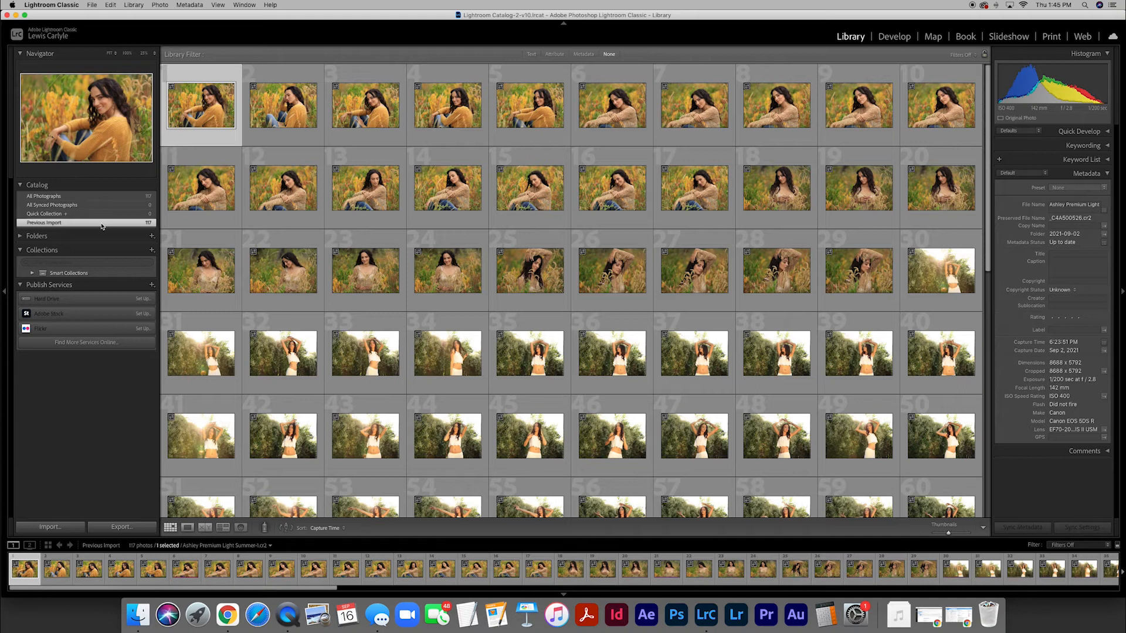
pyautogui.click(132, 198)
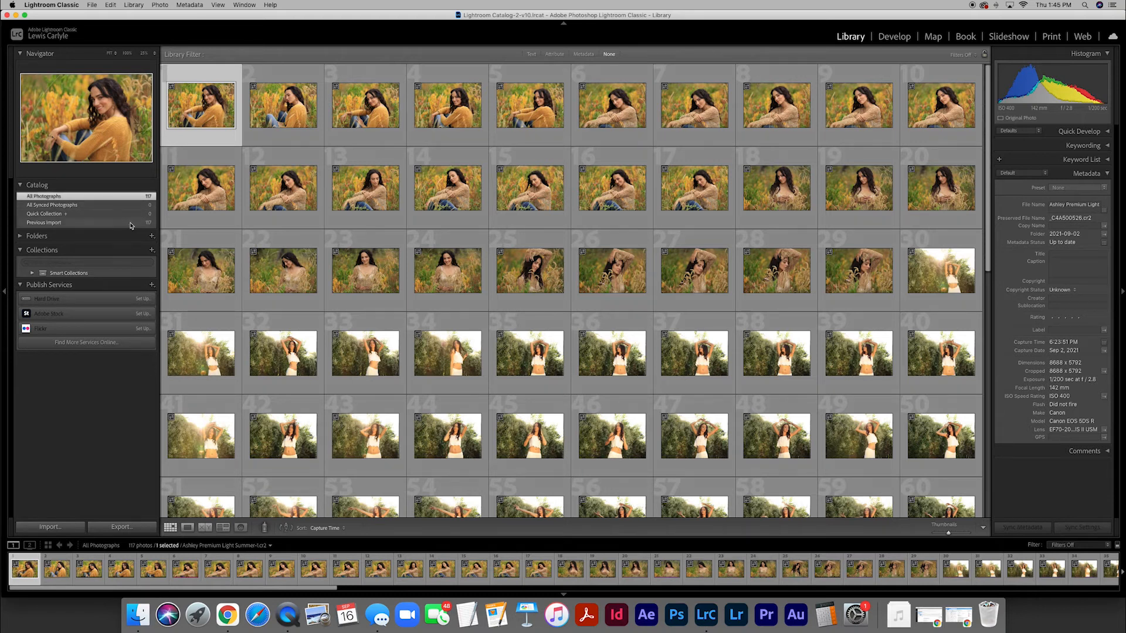
pyautogui.click(131, 225)
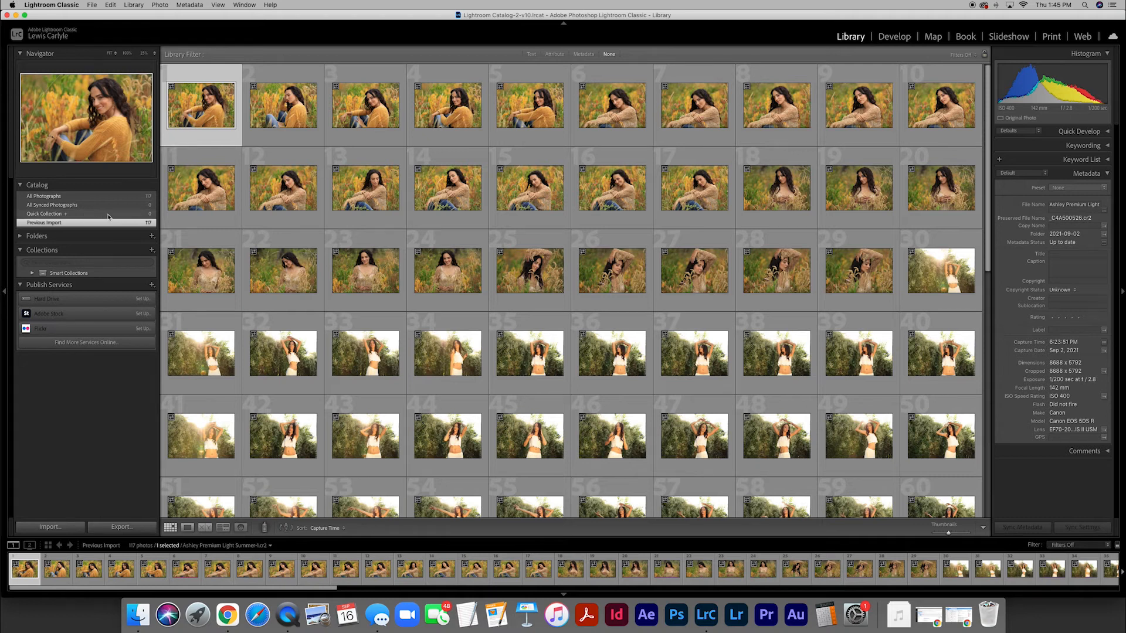
pyautogui.click(108, 214)
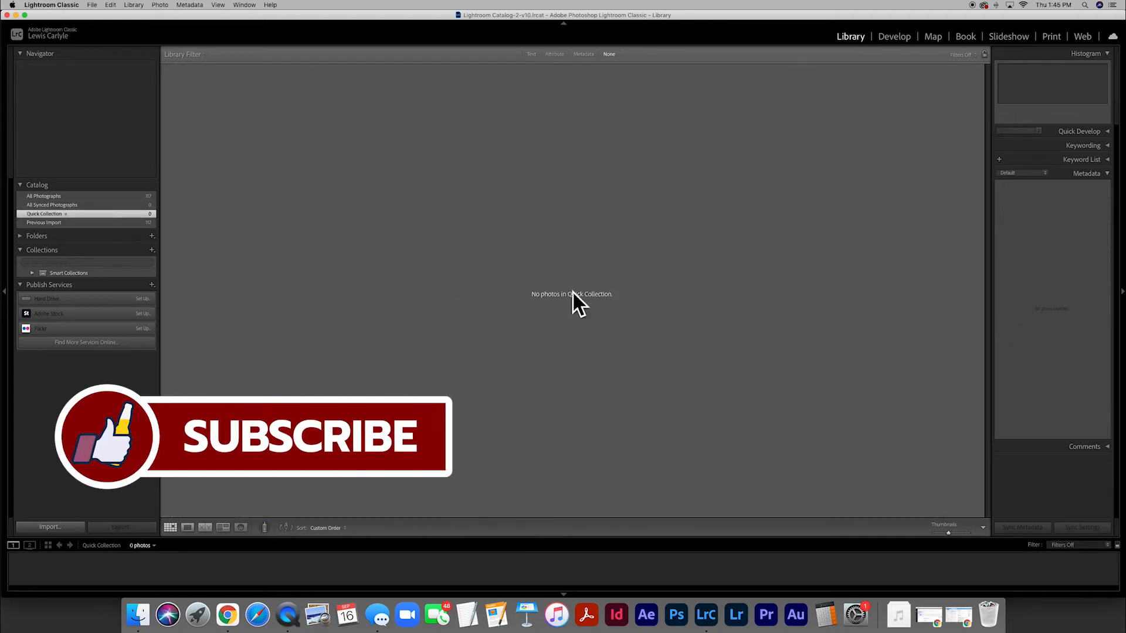
pyautogui.click(104, 222)
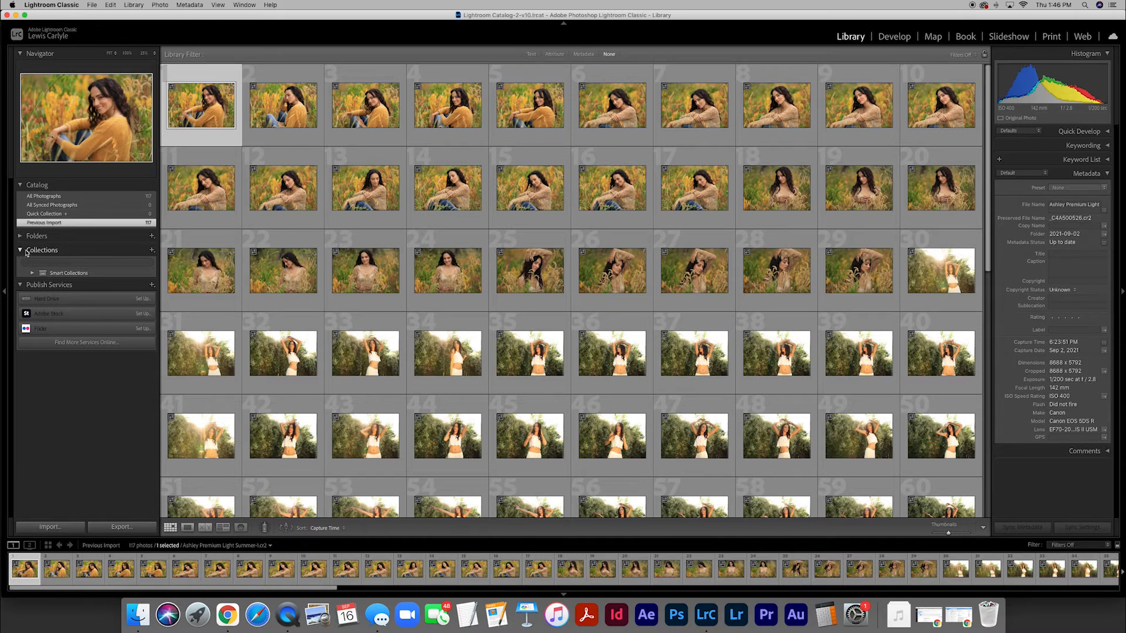
pyautogui.click(120, 252)
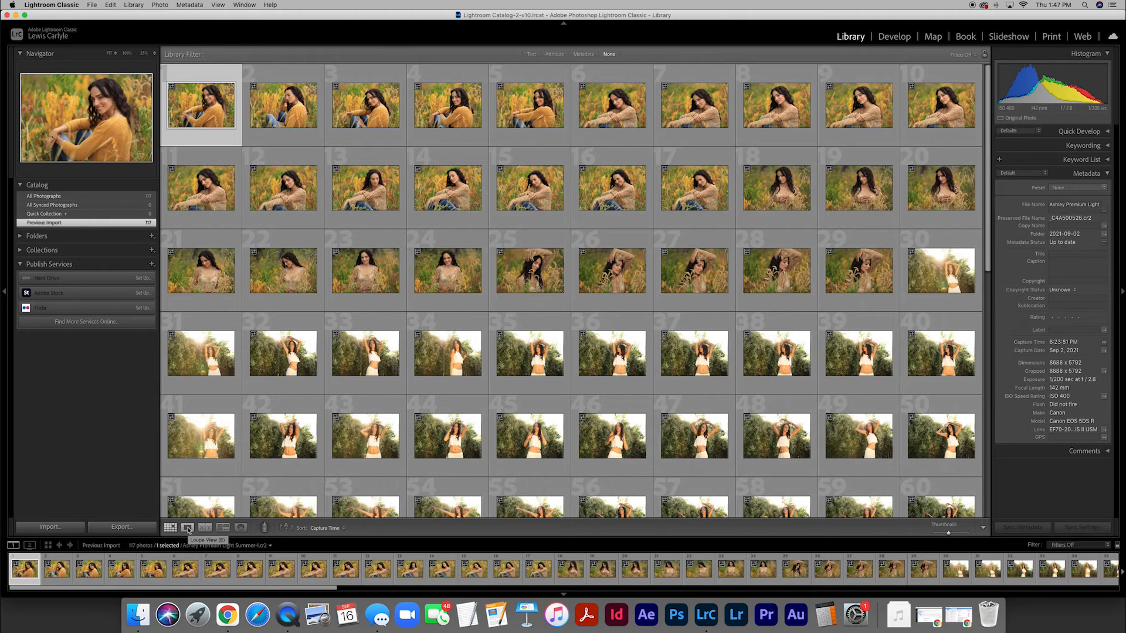
# View the first photo in Loupe view, step forward through the following photos, and return to the first
pyautogui.click(188, 527)
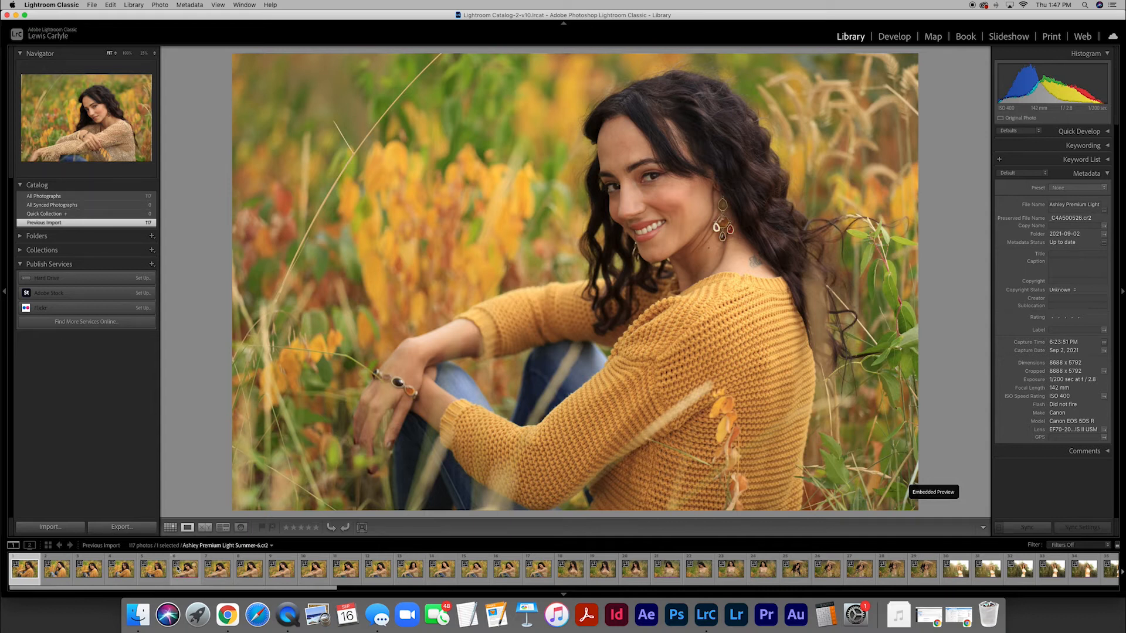
pyautogui.press('Right')
pyautogui.press('Right')
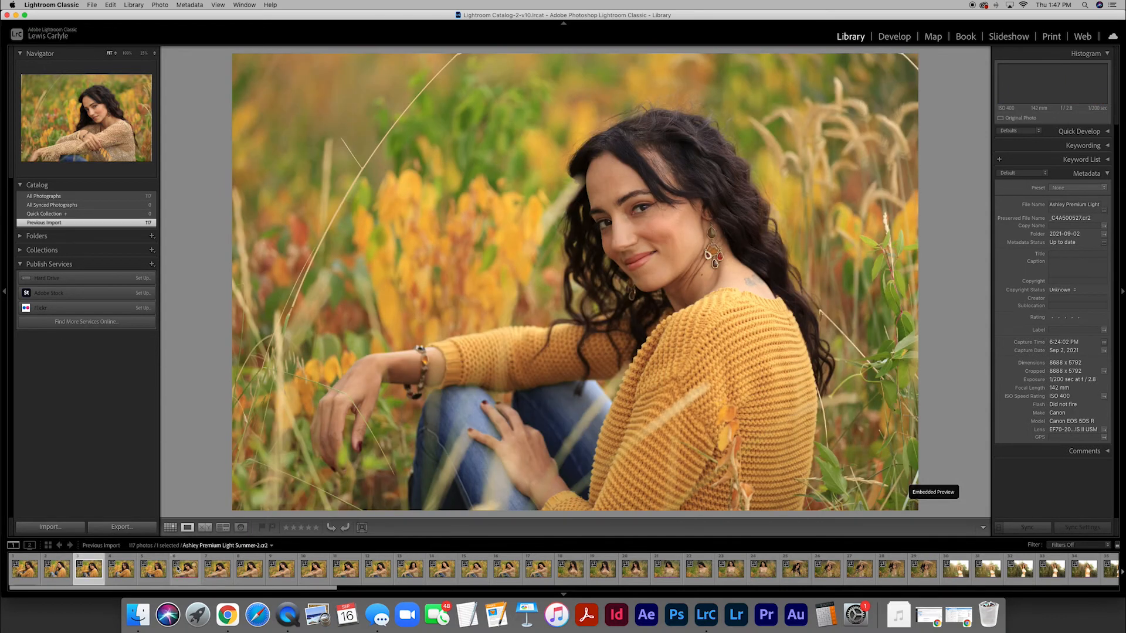
pyautogui.press('Right')
pyautogui.press('Right')
pyautogui.press('Right')
pyautogui.press('Right')
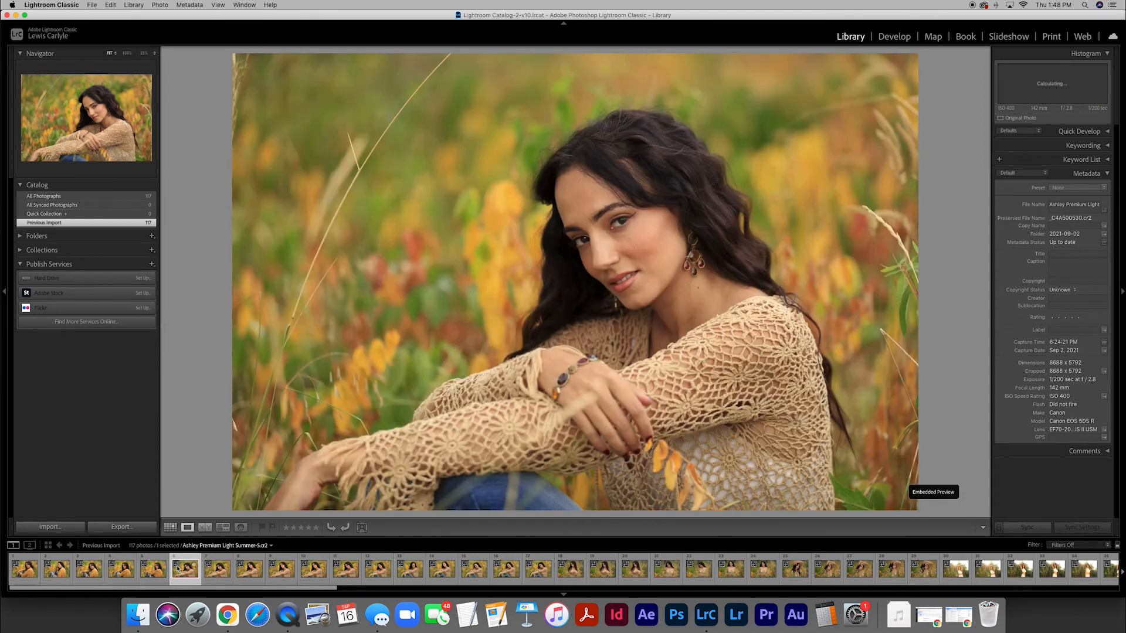
pyautogui.press('Right')
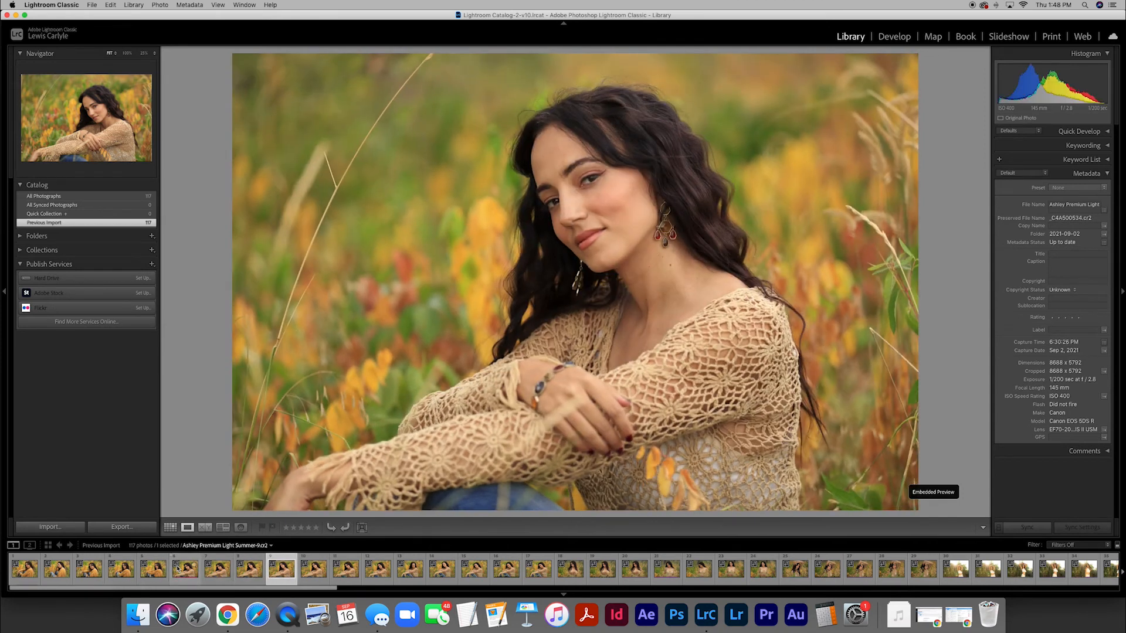
pyautogui.press('Left')
pyautogui.press('Left')
pyautogui.press('Left')
pyautogui.press('Left')
pyautogui.press('Left')
pyautogui.press('Left')
pyautogui.press('Left')
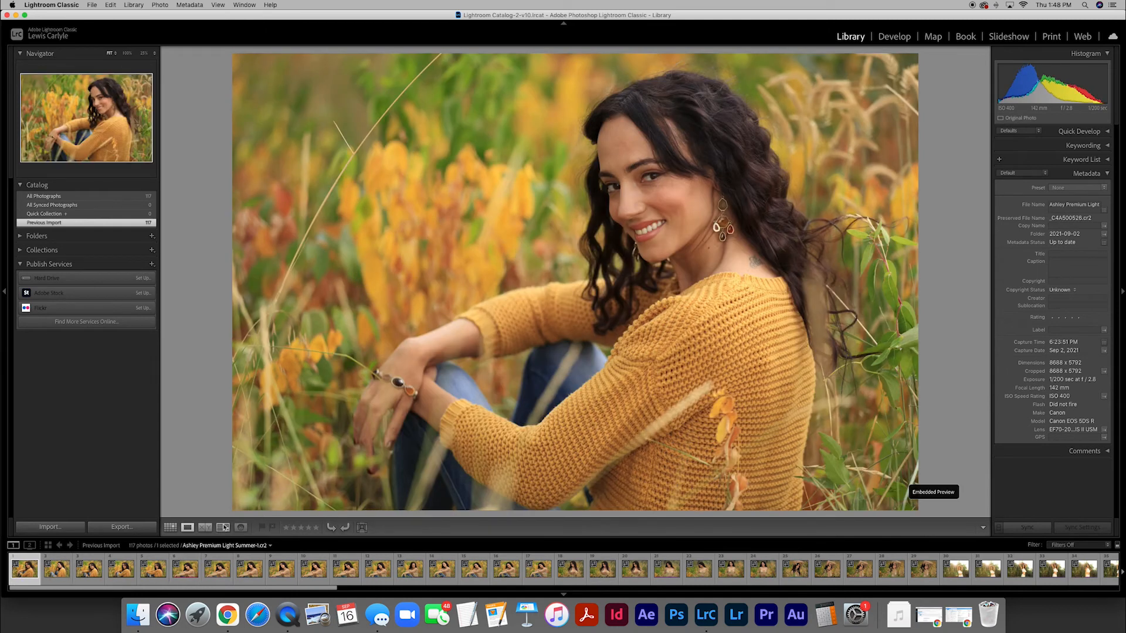
# Show the first two photos side by side in Compare view, and view the first one in Loupe view
pyautogui.click(205, 528)
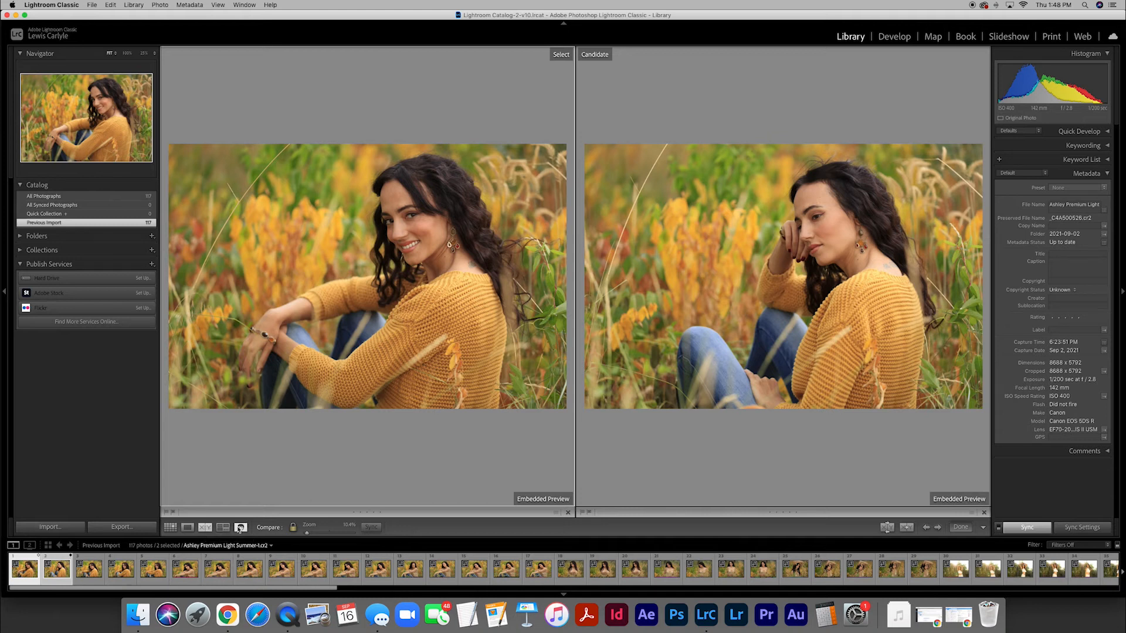
pyautogui.click(171, 527)
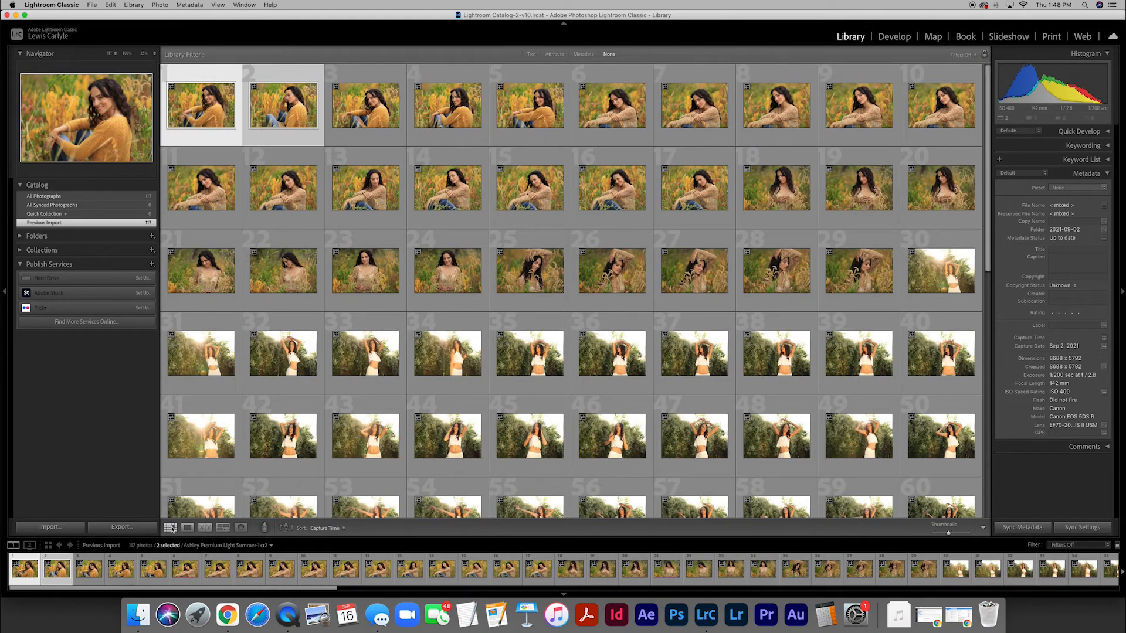
pyautogui.click(187, 528)
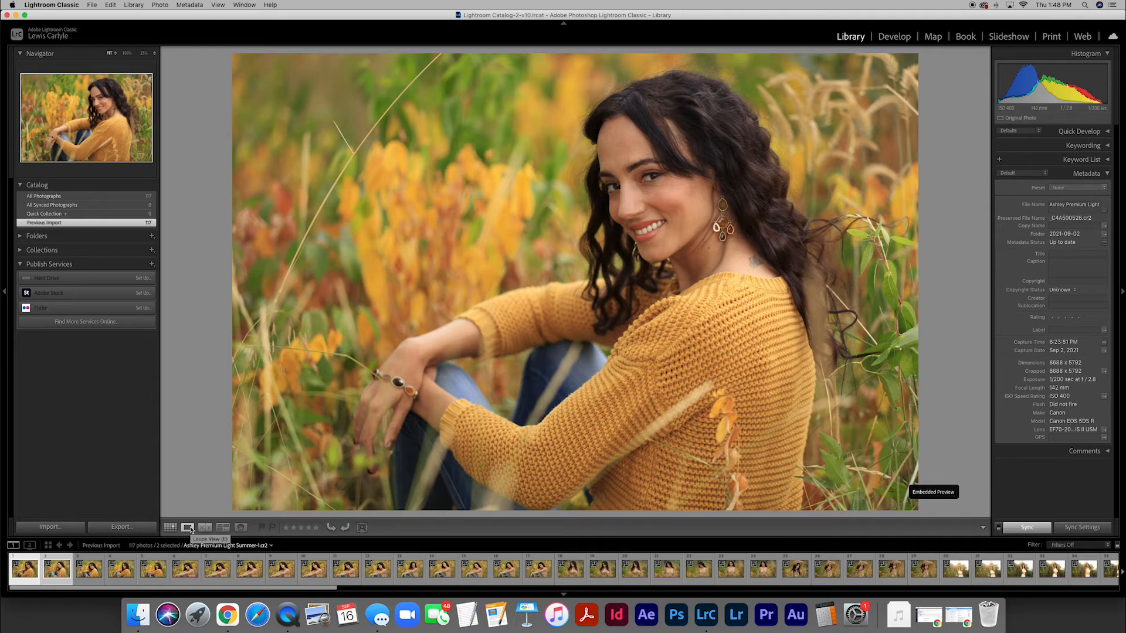
# Return to Grid view and select the fourth photo alone, followed by the first photo alone
pyautogui.press('g')
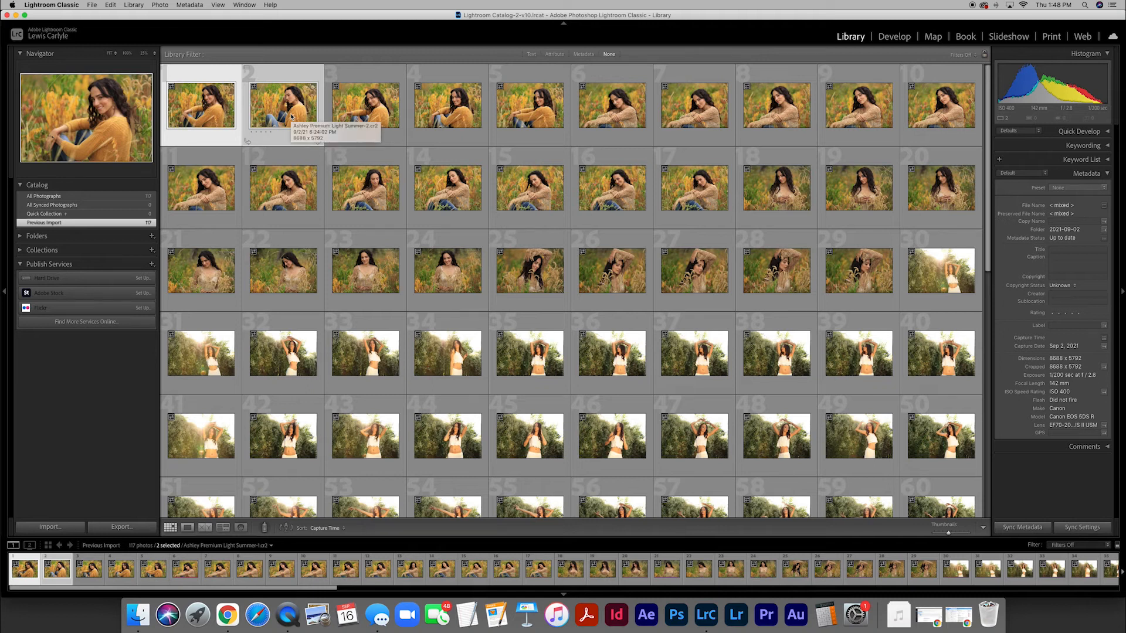
pyautogui.click(448, 115)
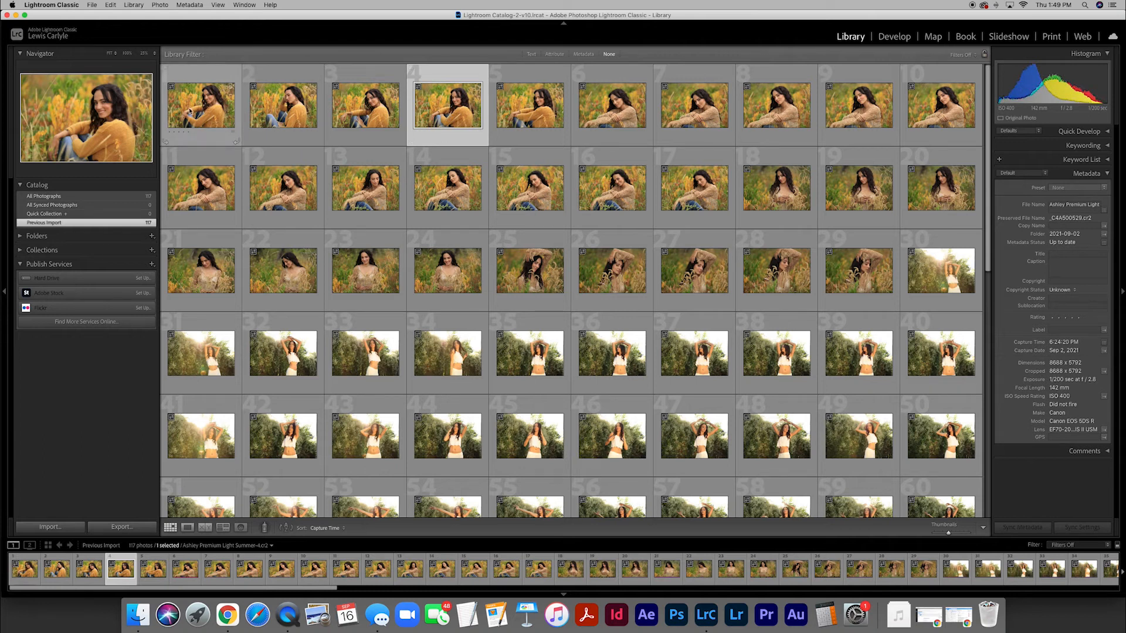
pyautogui.click(190, 111)
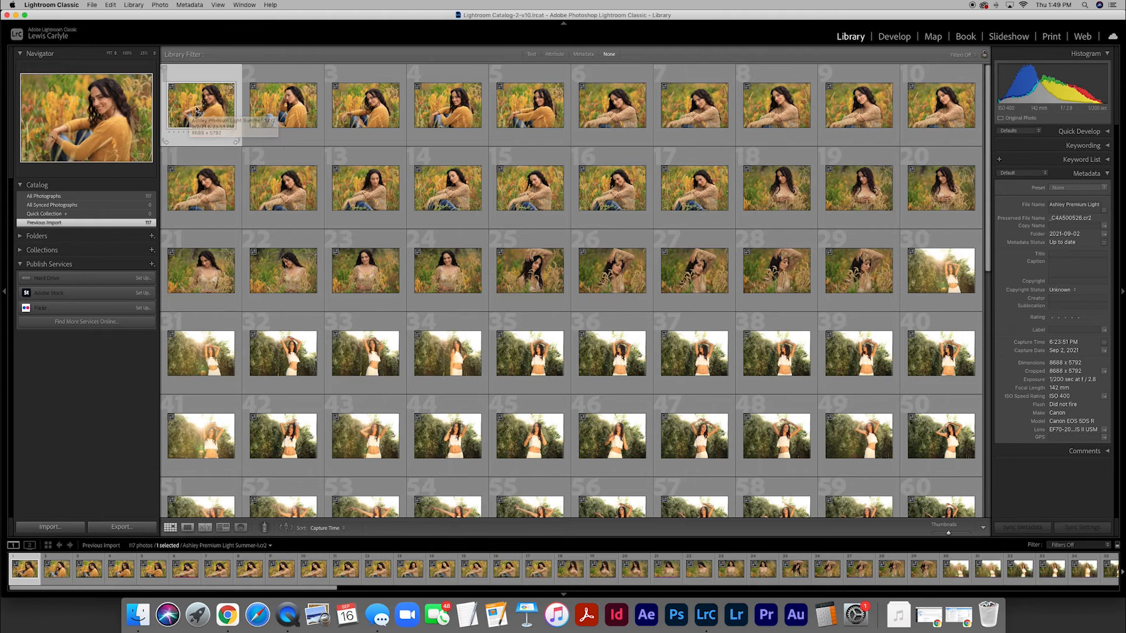
# View the first photo in Loupe view, inspect the face at 100% zoom, and zoom back out to the whole photo
pyautogui.doubleClick(196, 109)
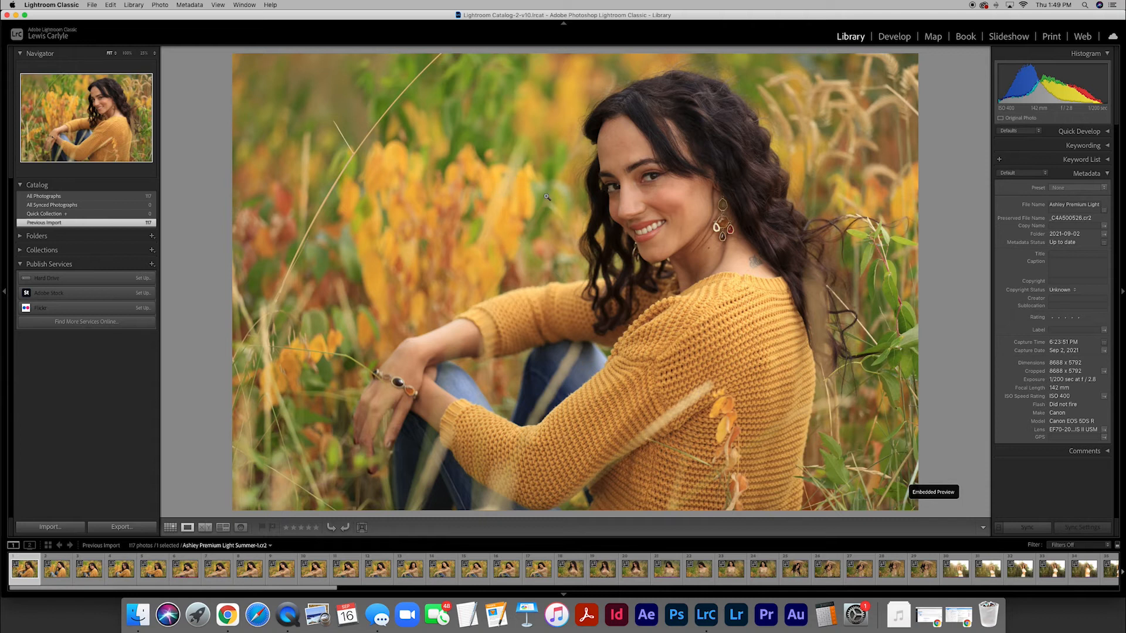
pyautogui.click(632, 182)
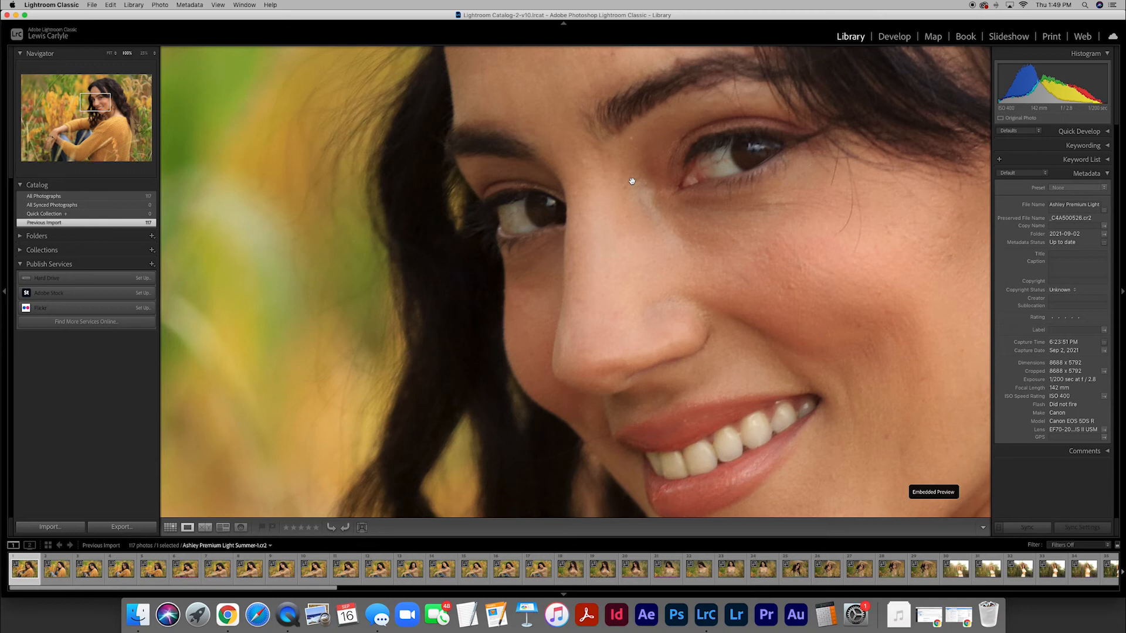
pyautogui.moveTo(666, 243); pyautogui.dragTo(567, 192)
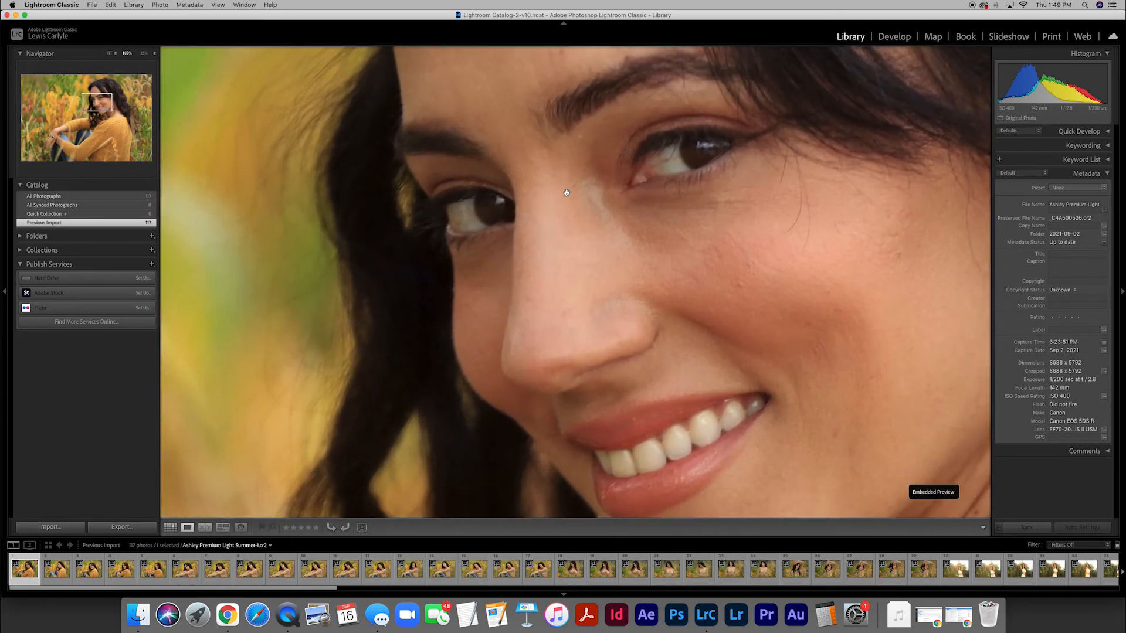
pyautogui.click(566, 192)
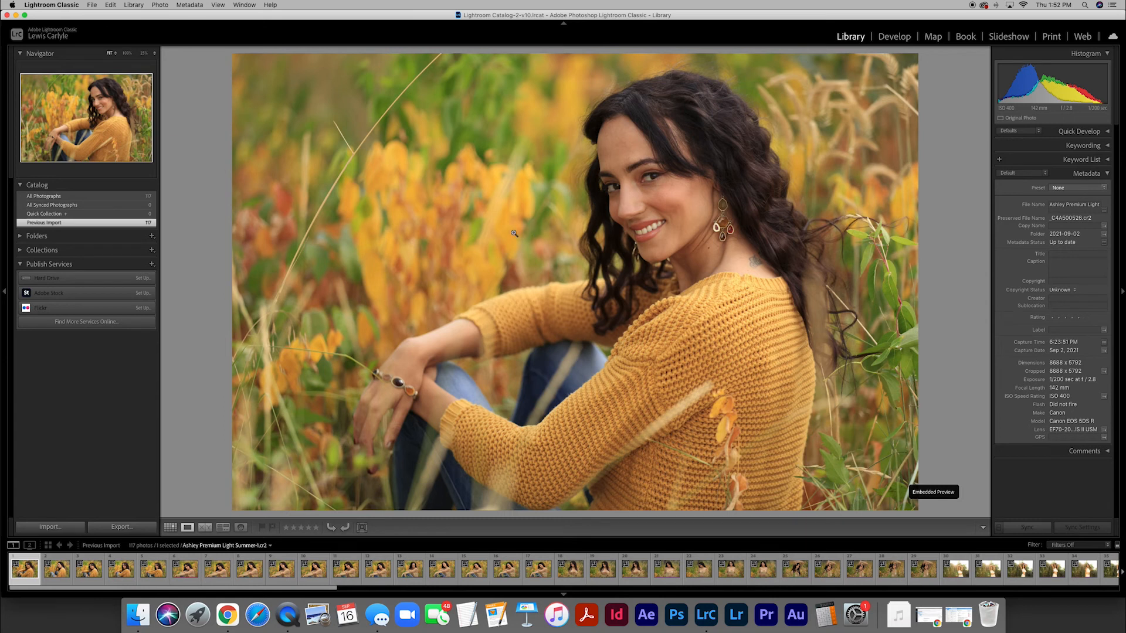
# Return to Grid view and try smaller and larger thumbnail sizes, ending with eleven photos per row
pyautogui.press('g')
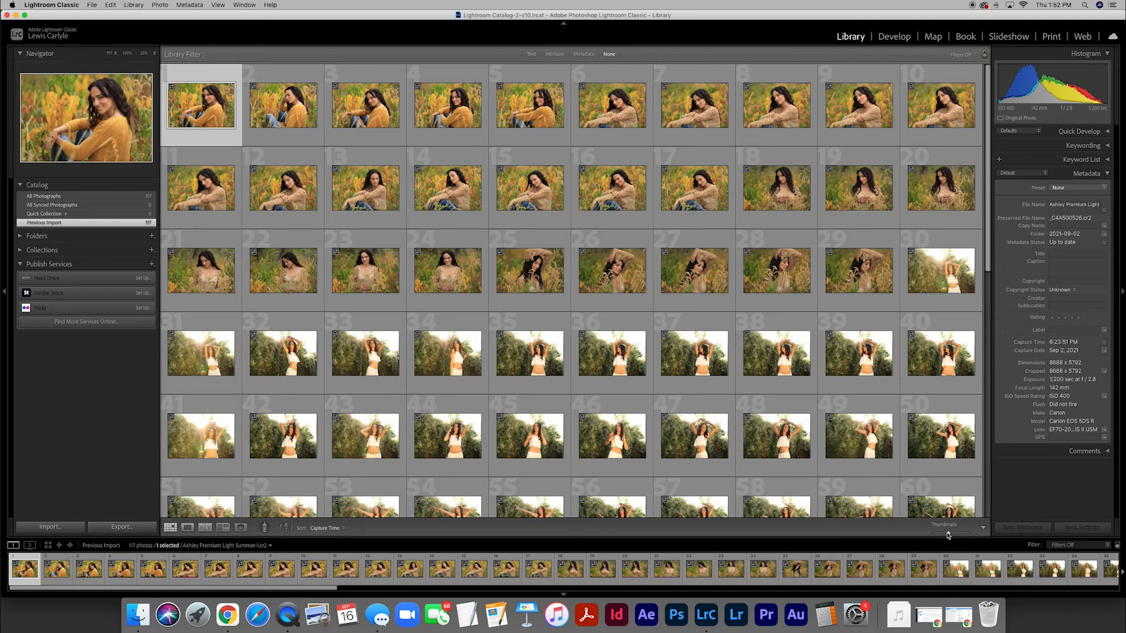
pyautogui.moveTo(947, 534); pyautogui.dragTo(941, 533)
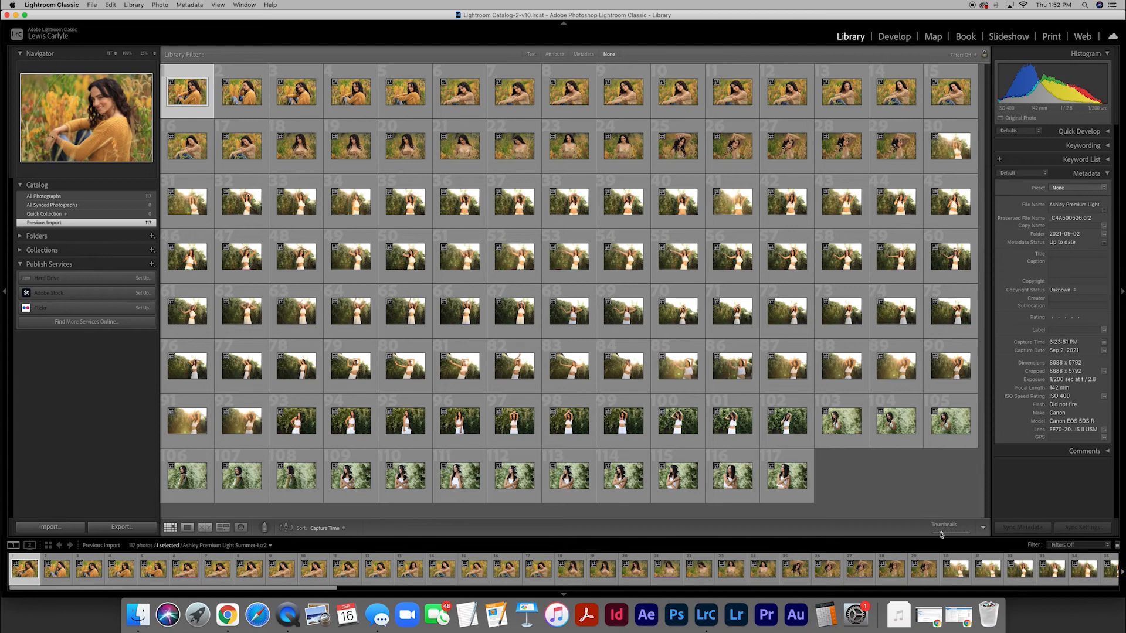
pyautogui.moveTo(941, 534); pyautogui.dragTo(970, 534)
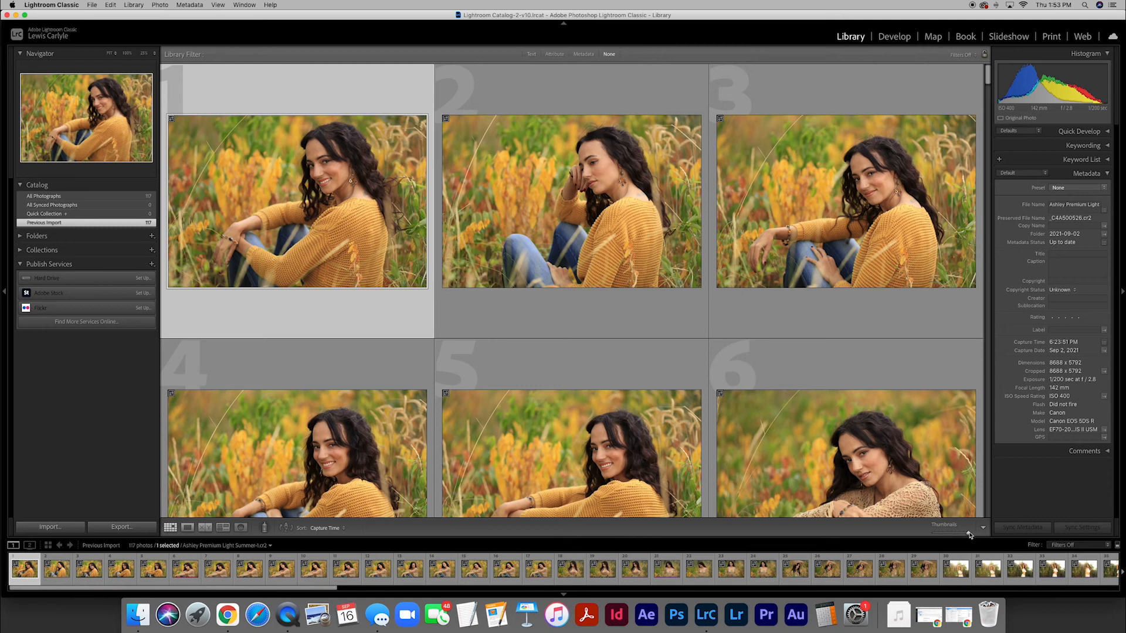
pyautogui.moveTo(968, 533); pyautogui.dragTo(949, 535)
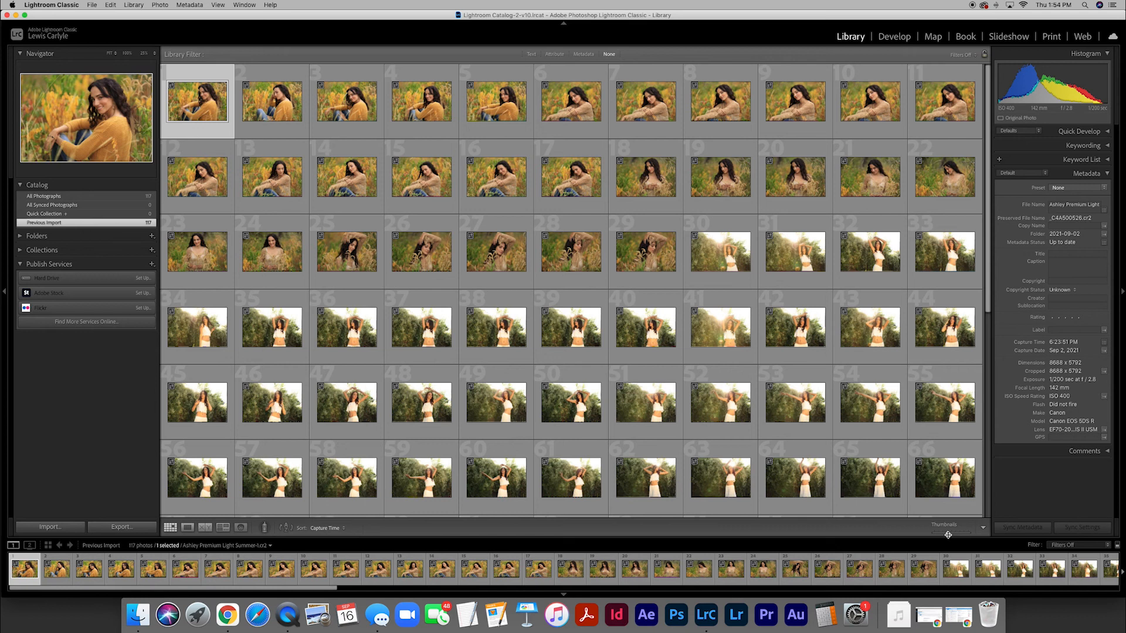
# Switch the first photo to Loupe view and back to Grid view
pyautogui.press('e')
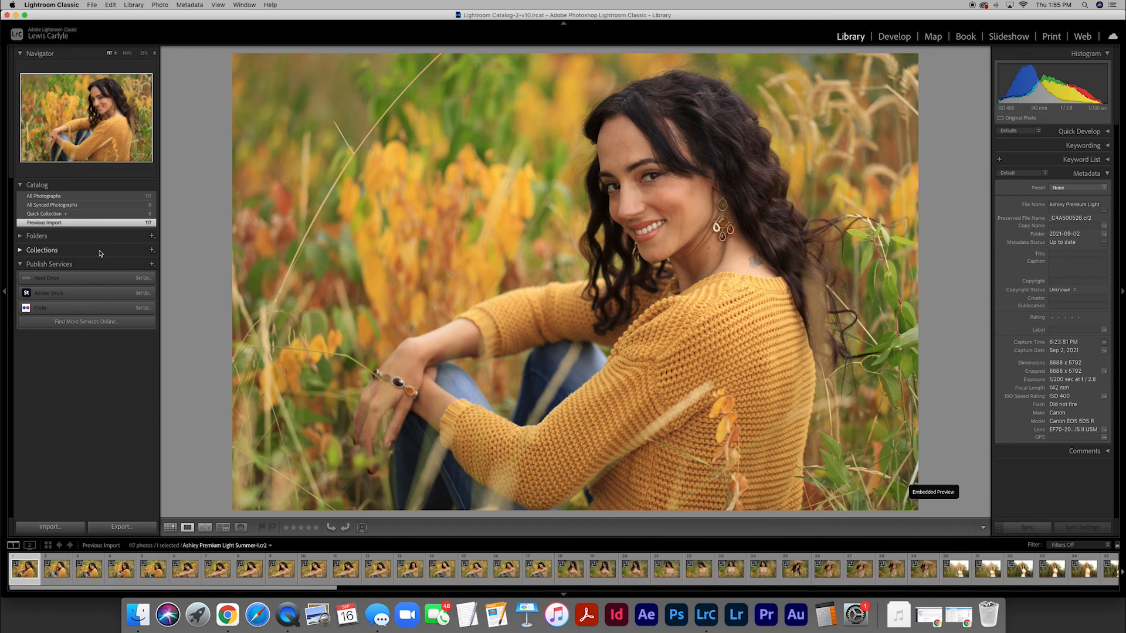
pyautogui.press('g')
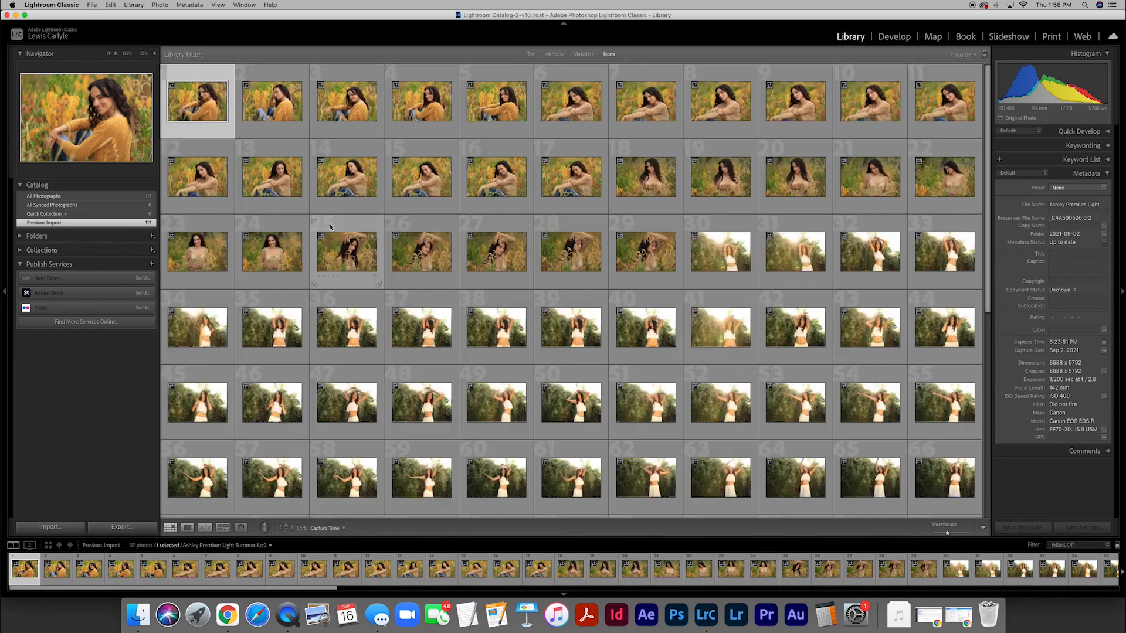